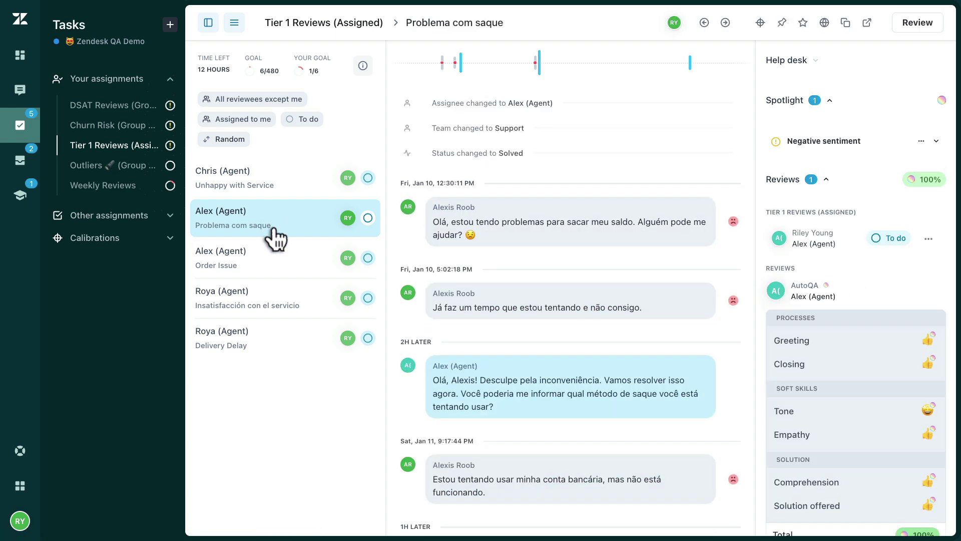
# - In Tier 1 Reviews, view Order Issue, then the Insatisfacción con el servicio conversation
pyautogui.click(278, 252)
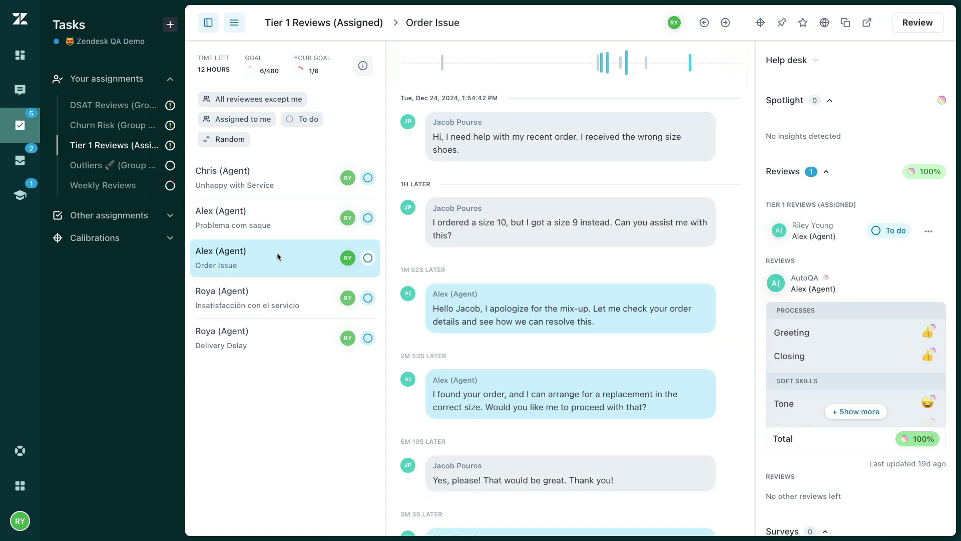
pyautogui.click(275, 283)
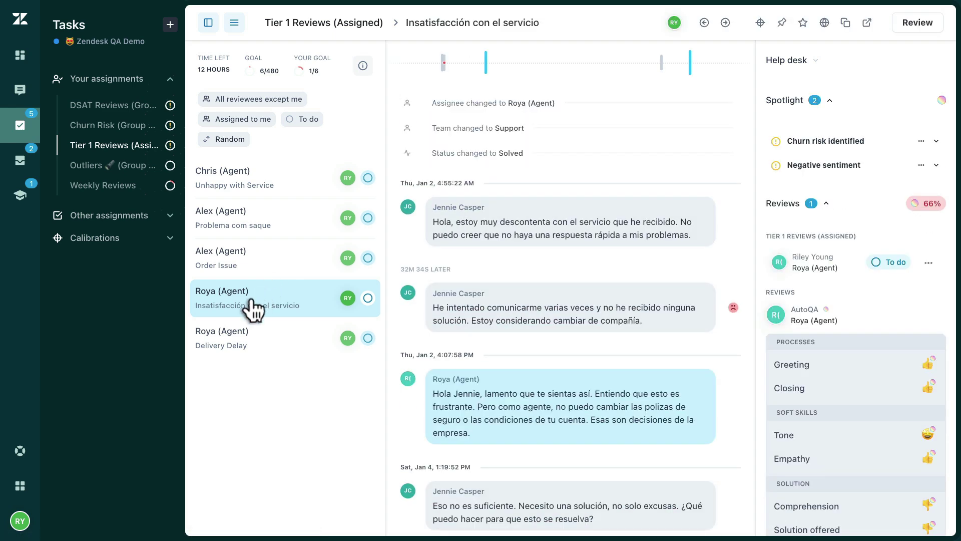
# - Start a new assignment from the Zendesk QA Demo workspace's Assignments list
pyautogui.click(22, 519)
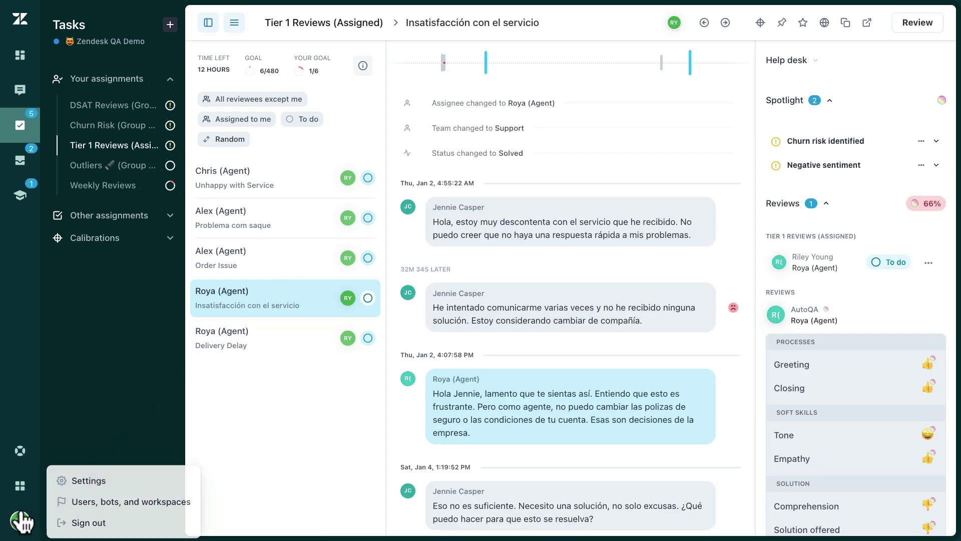
pyautogui.click(106, 499)
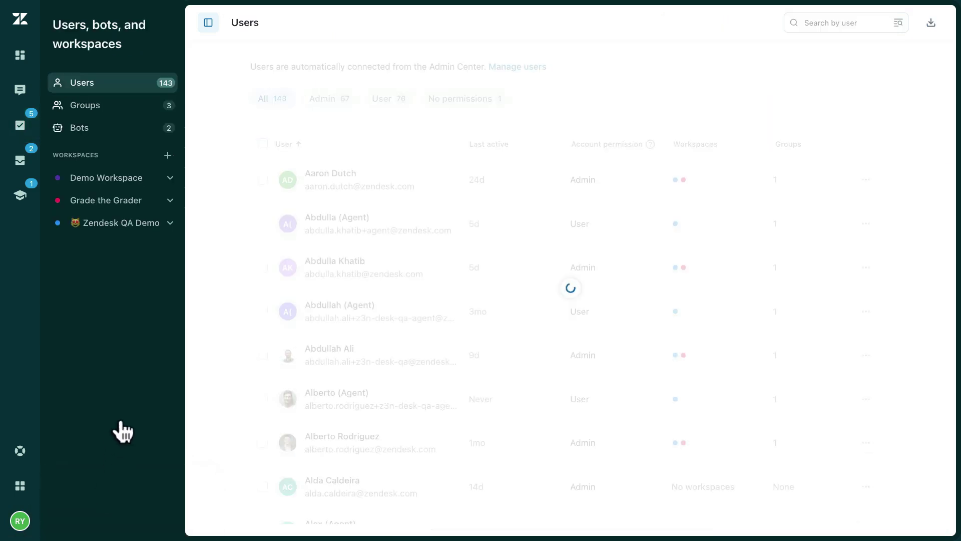
pyautogui.click(167, 223)
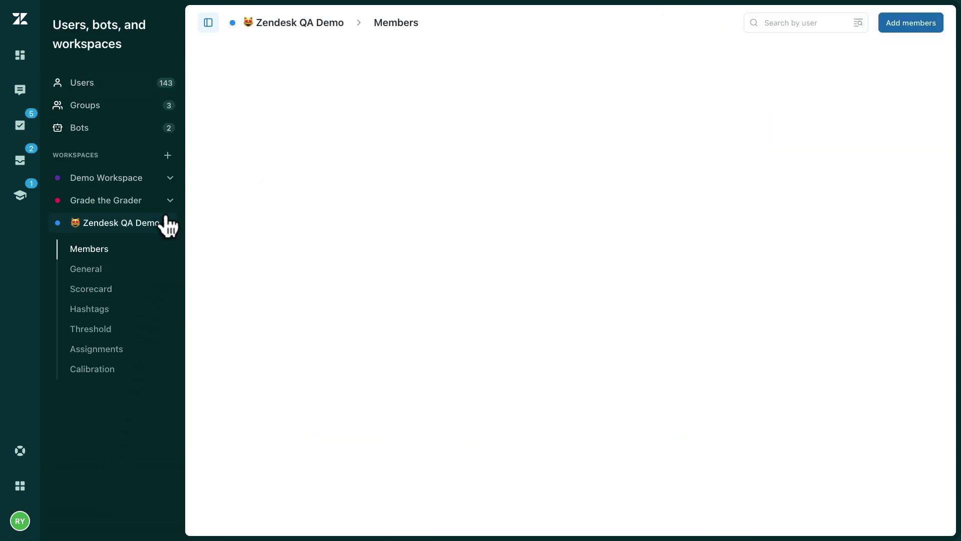
pyautogui.click(122, 345)
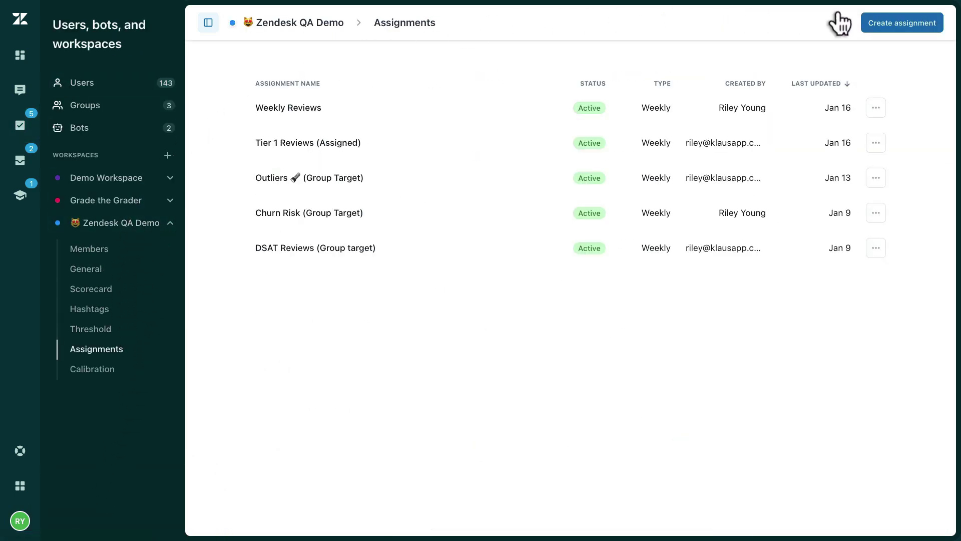
pyautogui.click(889, 22)
pyautogui.click(408, 211)
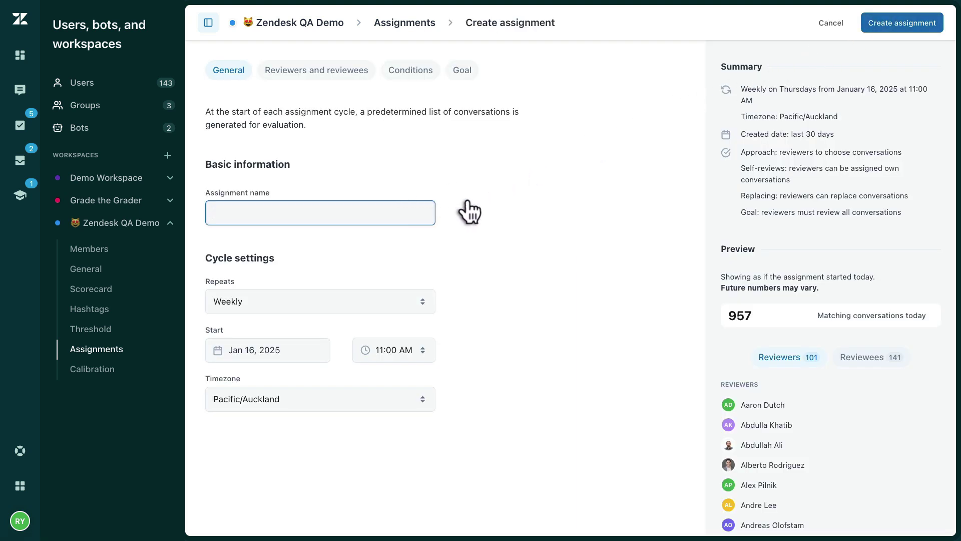
# - Name the assignment 'Weekly Reviews' after trying 'DSAT tickets' and 'Churn Risk'
pyautogui.write('Weekl')
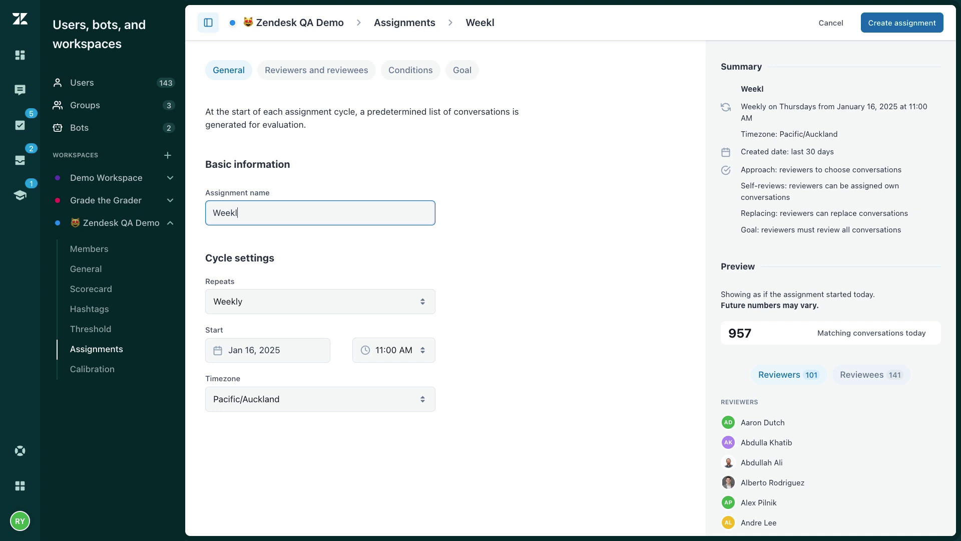
pyautogui.write('y Reviews')
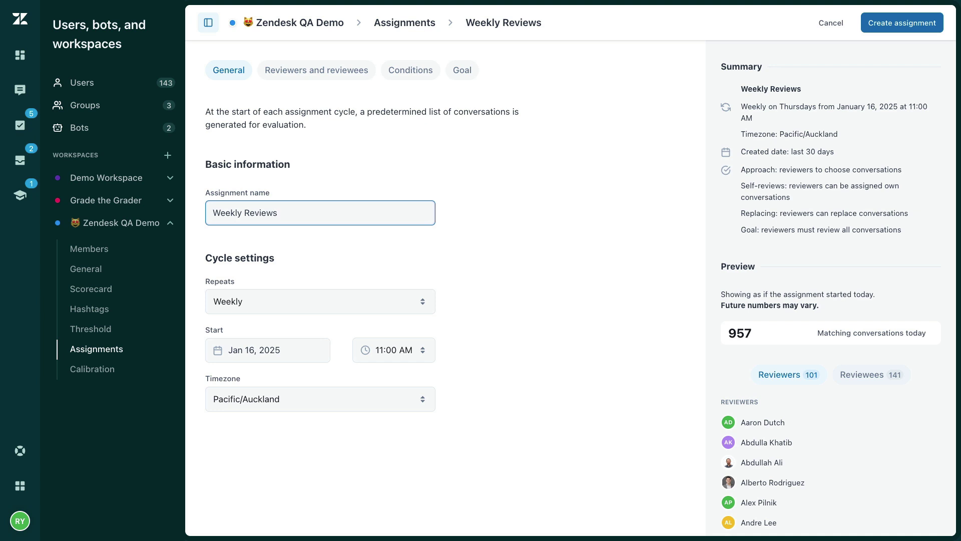
pyautogui.hotkey('ctrl', 'a')
pyautogui.write('DSAT tickets')
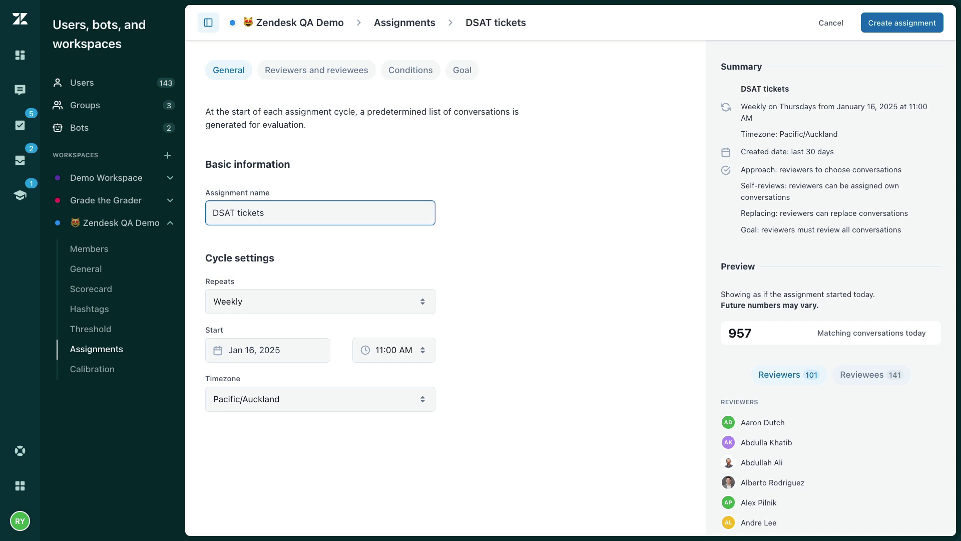
pyautogui.hotkey('ctrl', 'a')
pyautogui.write('Churn Risk')
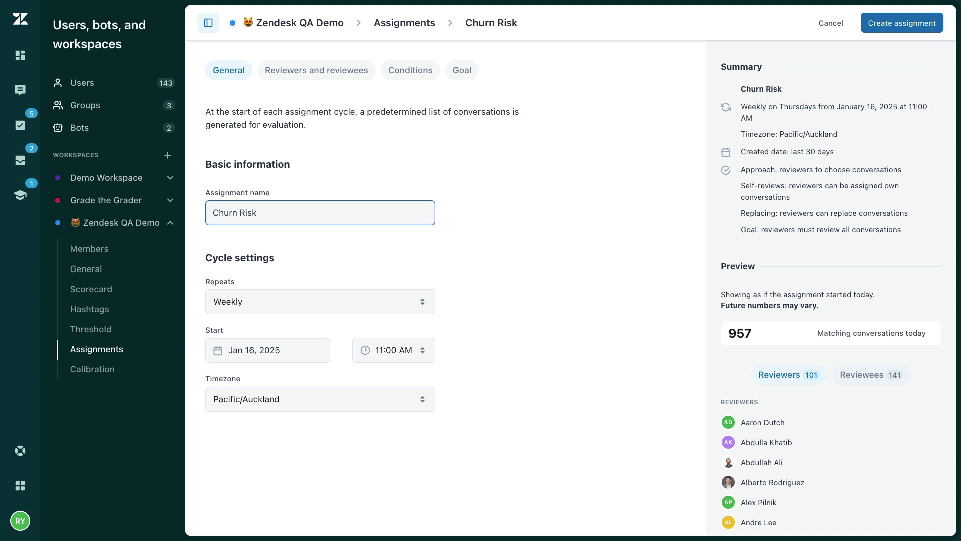
pyautogui.hotkey('ctrl', 'a')
pyautogui.write('Weekly Reviews')
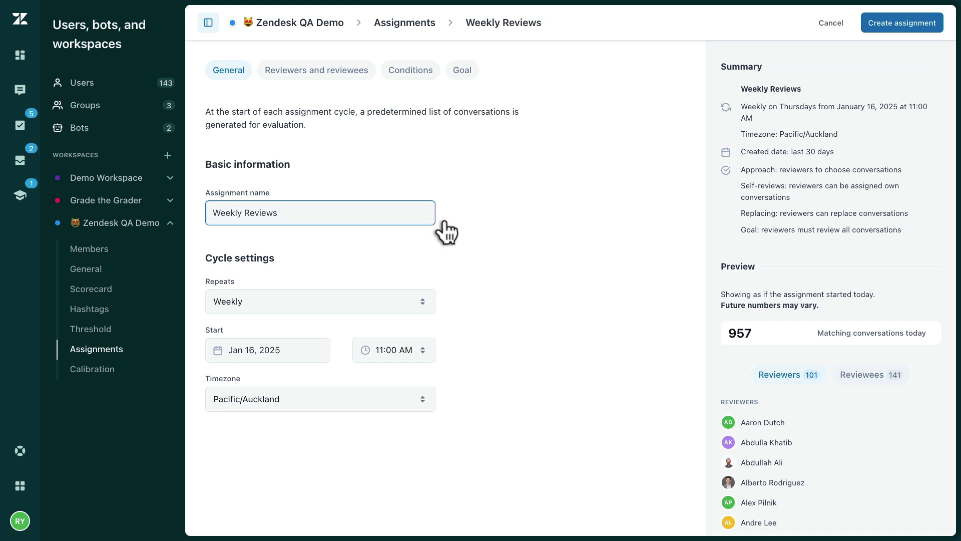
# - Keep the repeat frequency on Weekly and go to Reviewers and reviewees
pyautogui.click(431, 300)
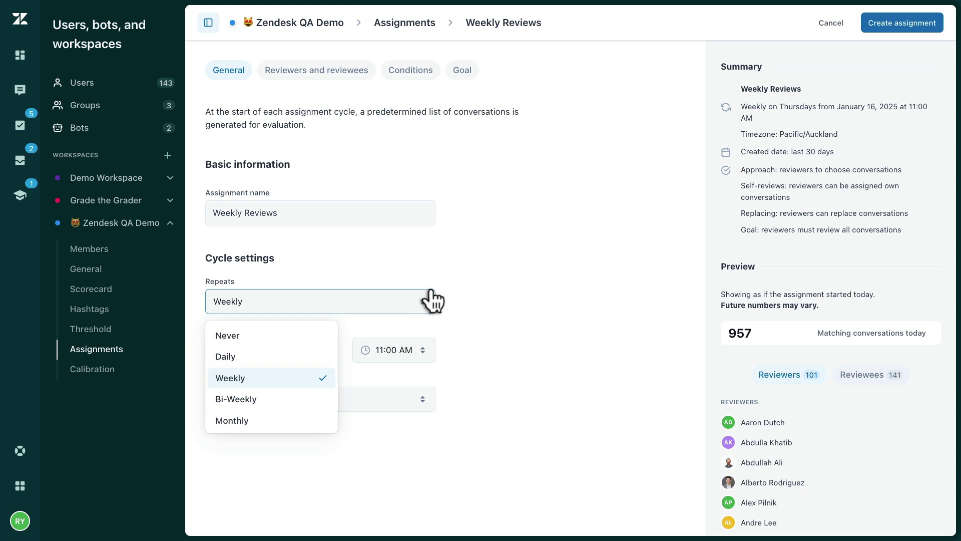
pyautogui.click(462, 301)
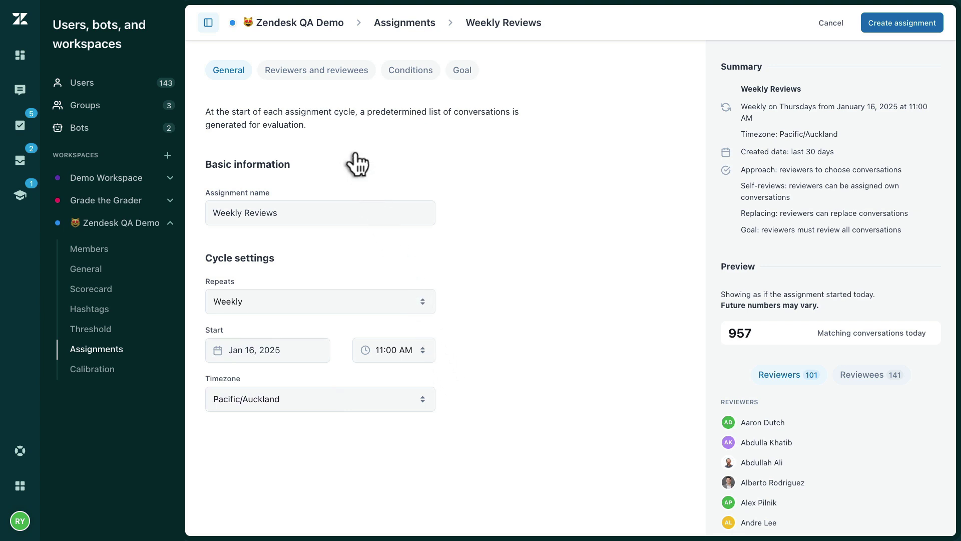
pyautogui.click(314, 74)
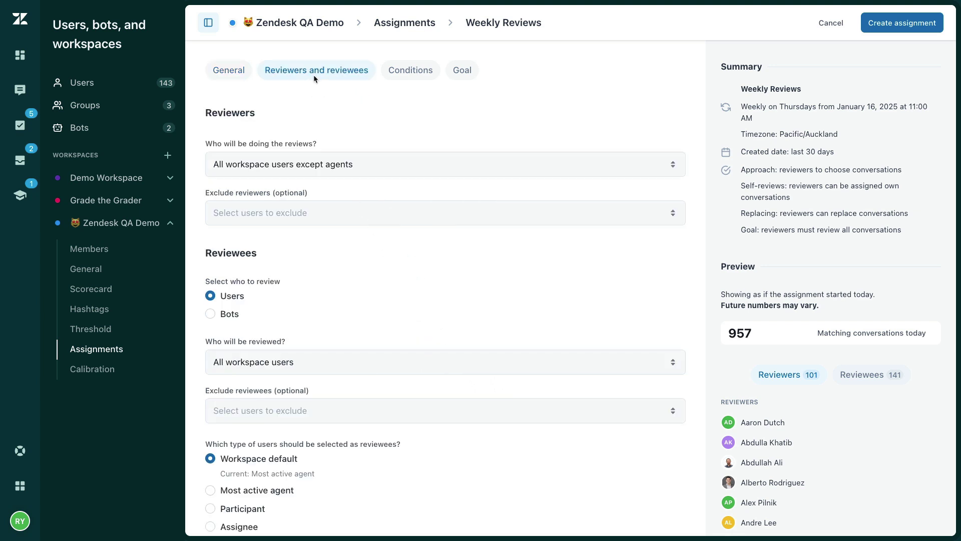
# - Make the Reviewers group the ones doing the reviews
pyautogui.click(373, 160)
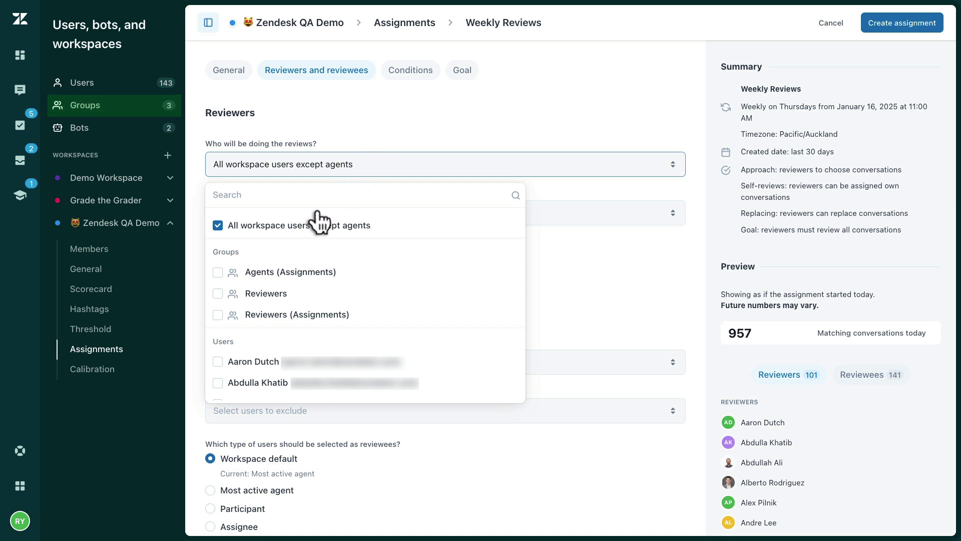
pyautogui.click(246, 290)
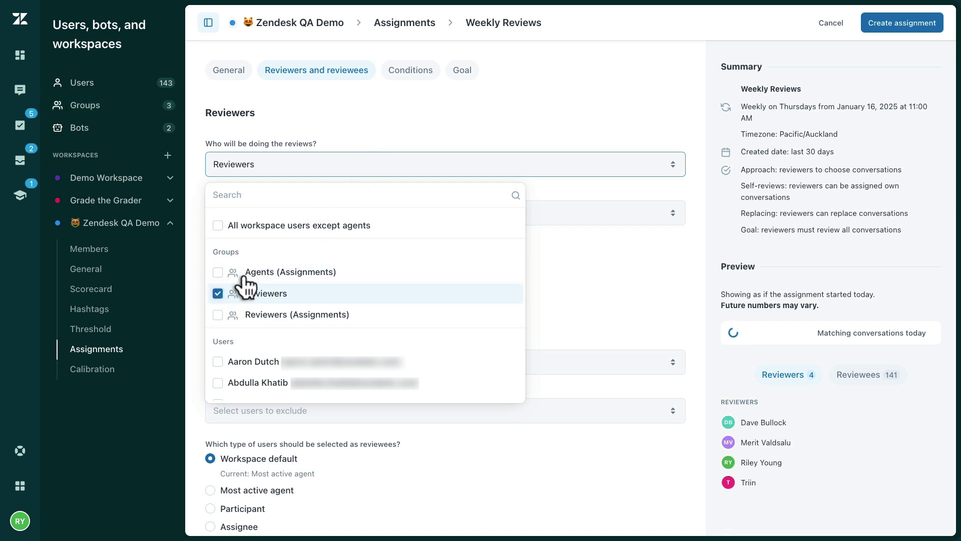
pyautogui.click(553, 244)
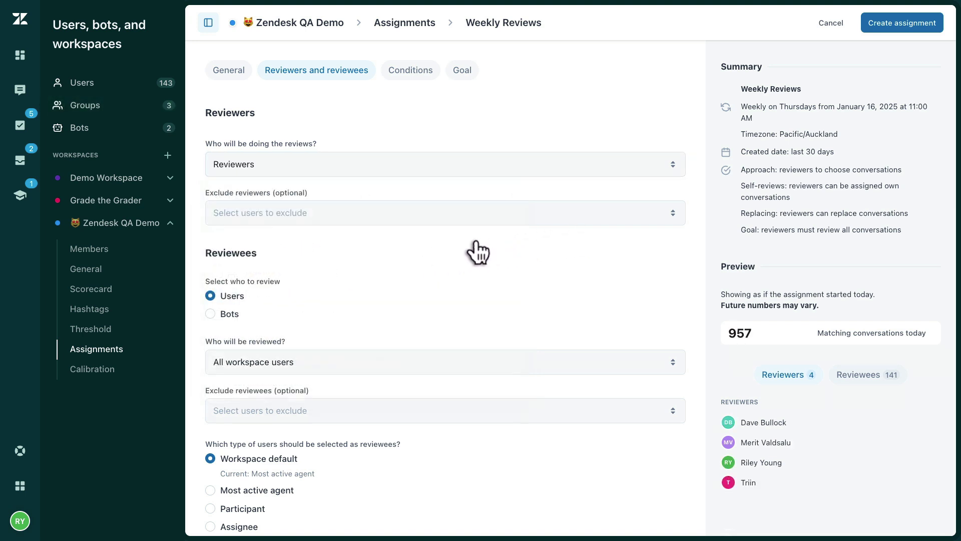
# - Make the Agents (Assignments) group the ones being reviewed
pyautogui.scroll(-1, 296, 278)
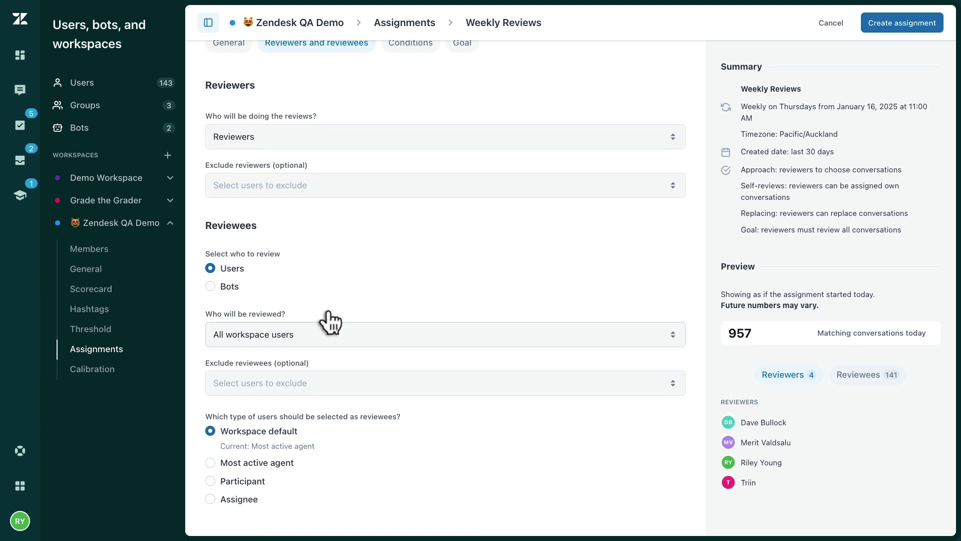
pyautogui.click(340, 331)
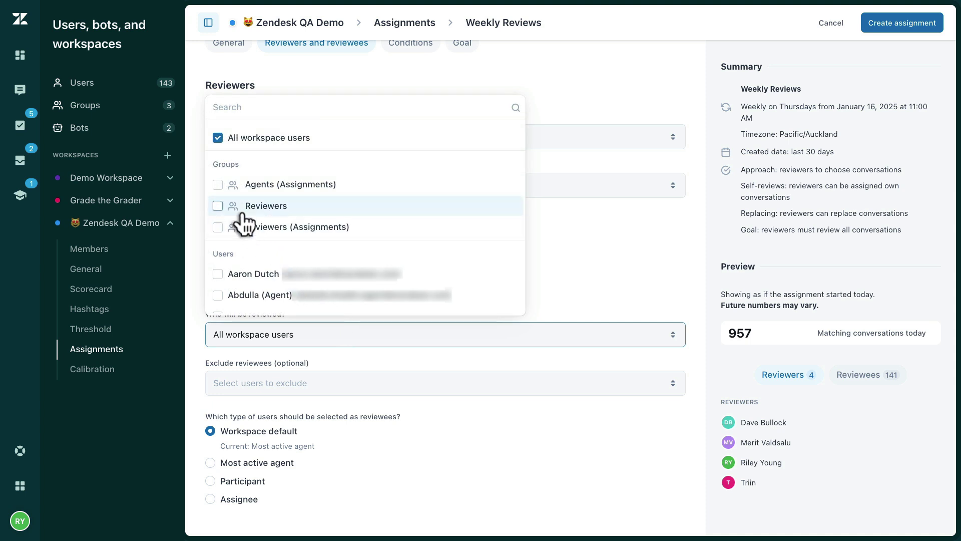
pyautogui.click(218, 185)
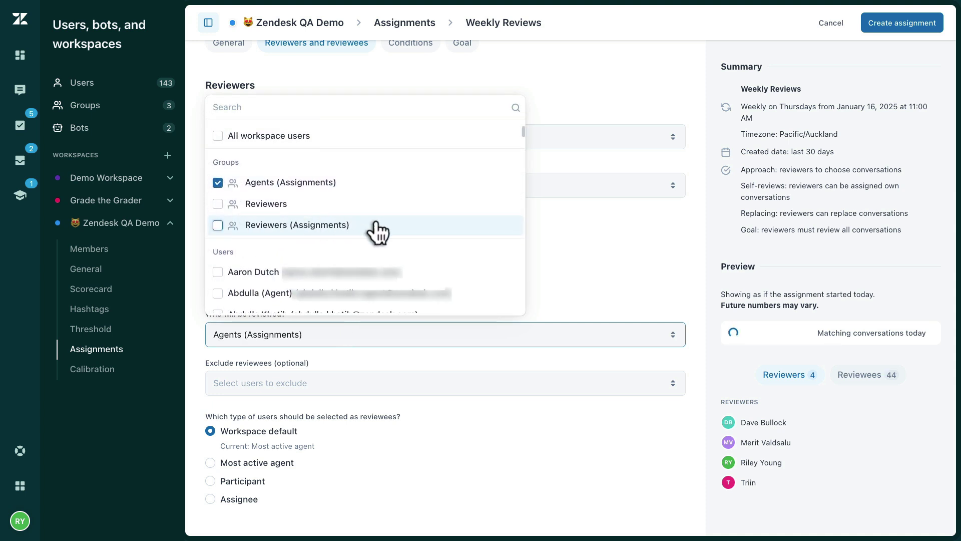
pyautogui.click(554, 223)
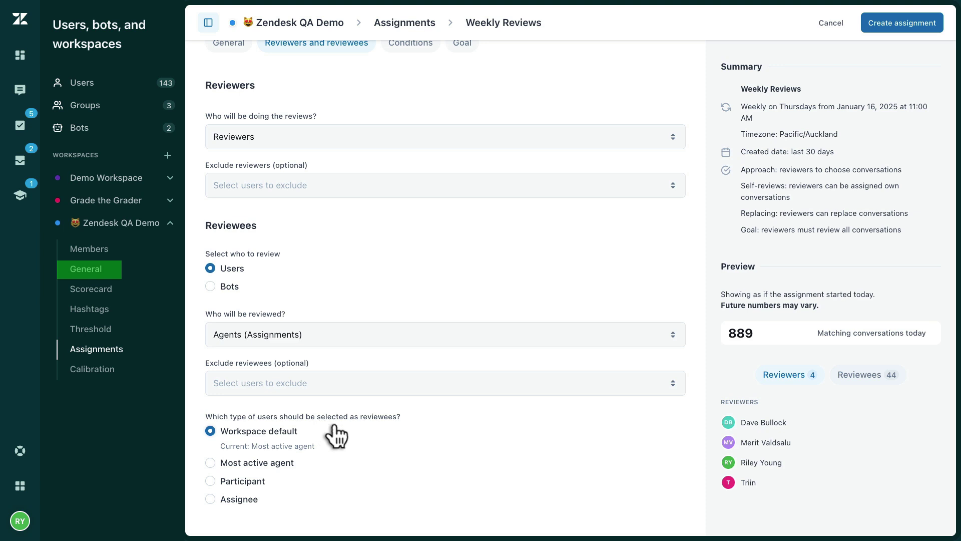
pyautogui.scroll(1, 337, 435)
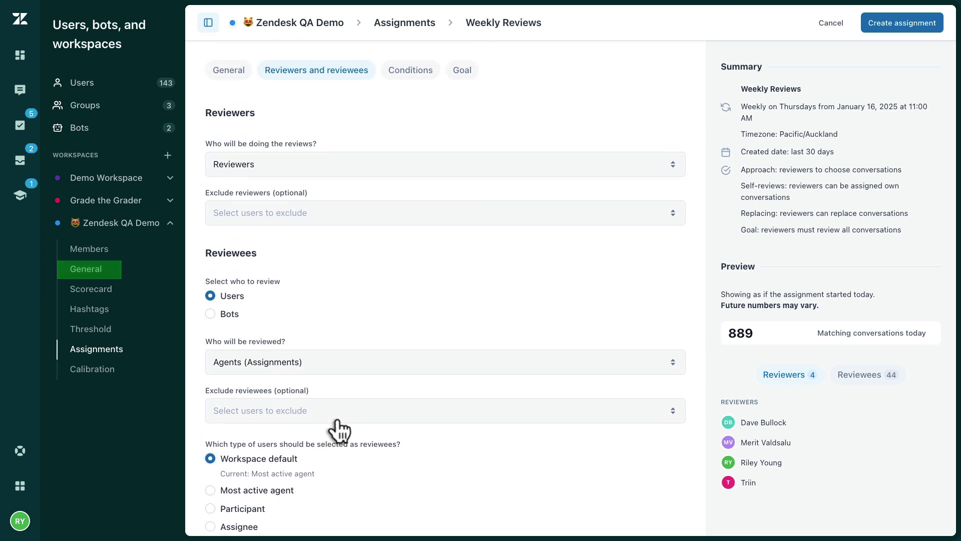
# - Change the Created date condition to last week
pyautogui.click(409, 73)
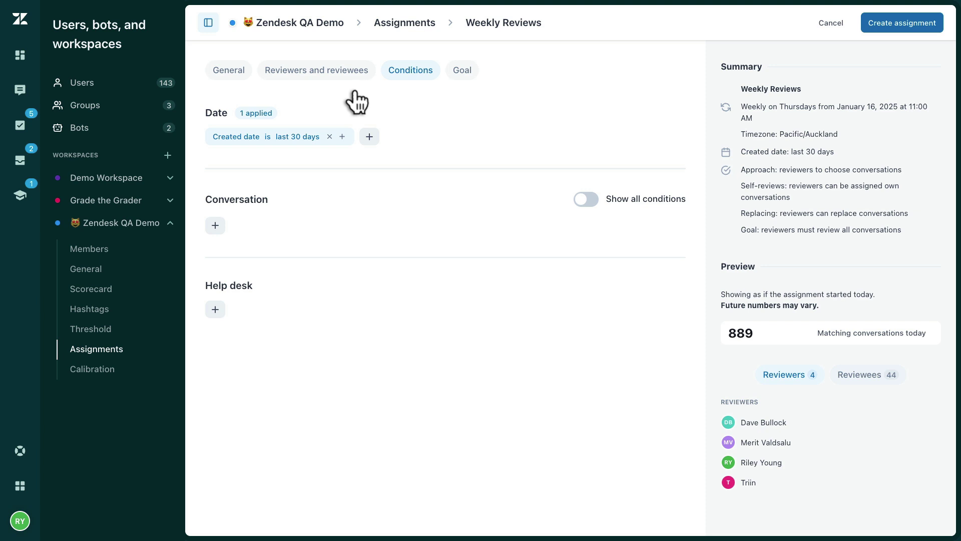
pyautogui.click(293, 137)
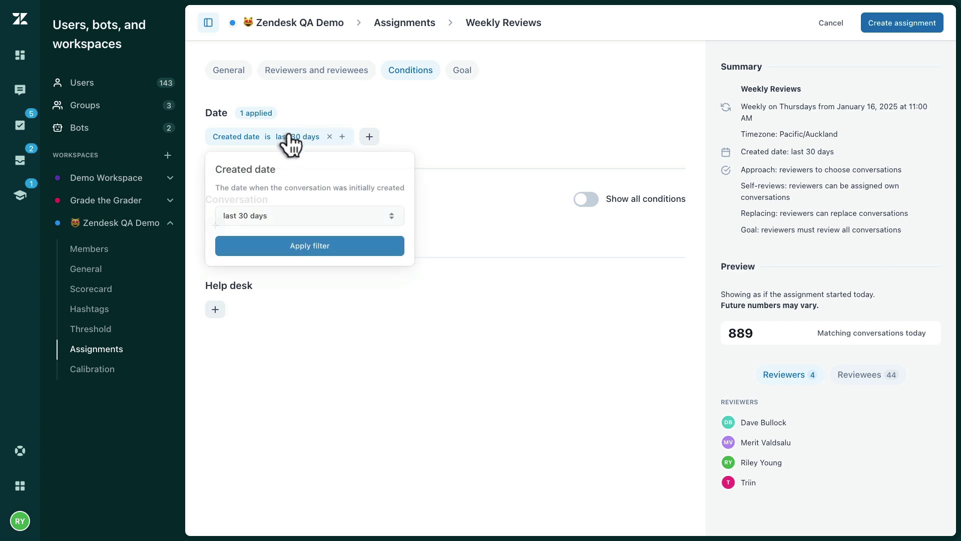
pyautogui.click(371, 207)
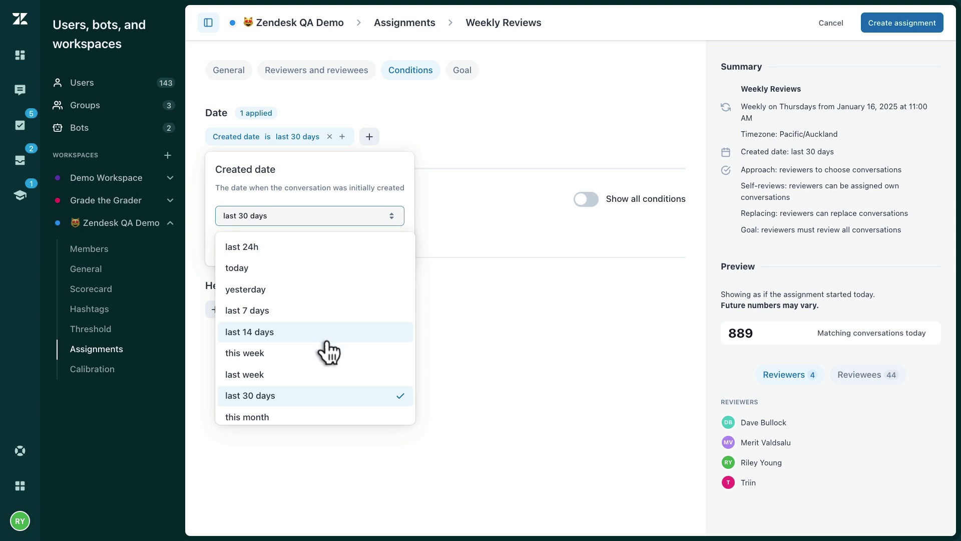
pyautogui.click(319, 374)
pyautogui.click(315, 253)
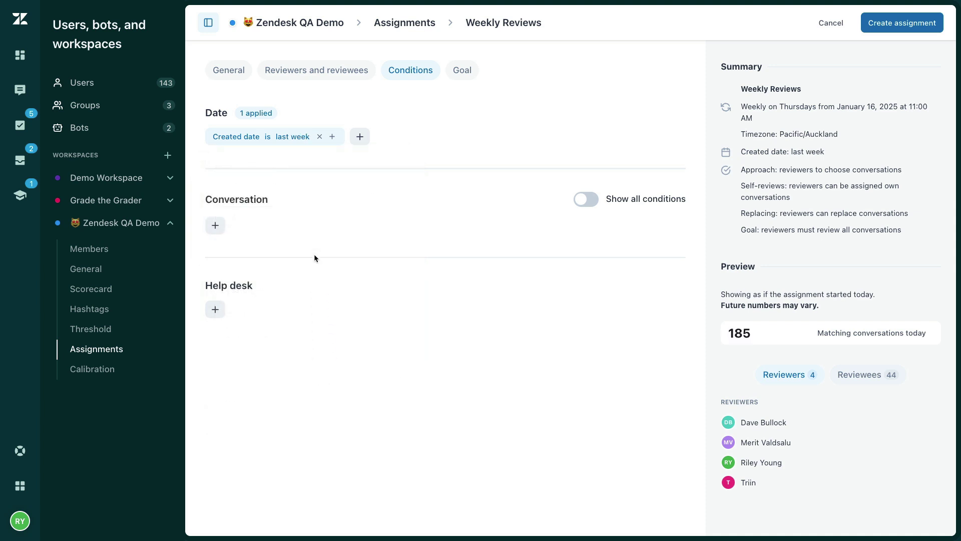
# - Show all conversation conditions and preview the Churn risk filter
pyautogui.click(576, 197)
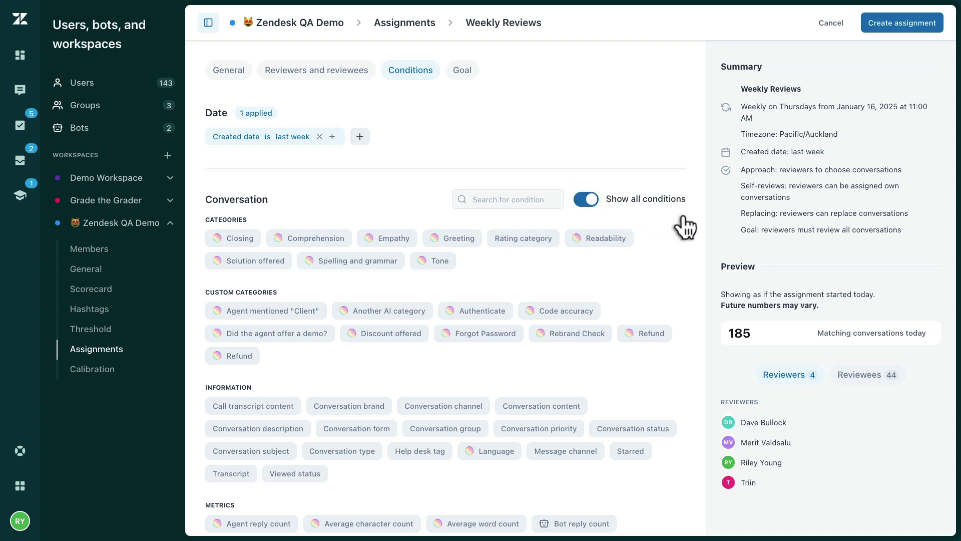
pyautogui.scroll(-10, 685, 226)
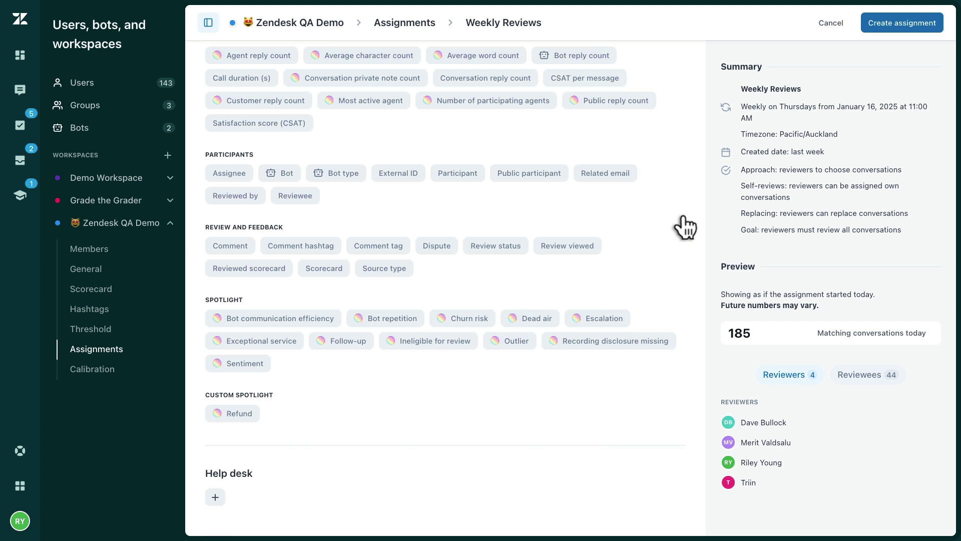
pyautogui.click(466, 318)
pyautogui.scroll(8, 620, 269)
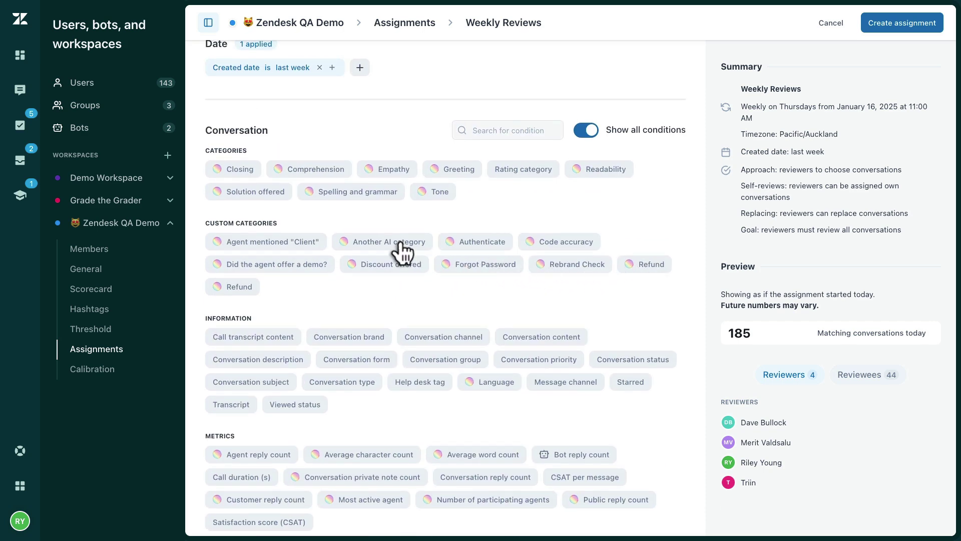
# - Filter Solution offered to the 👎 rating and apply it
pyautogui.click(255, 196)
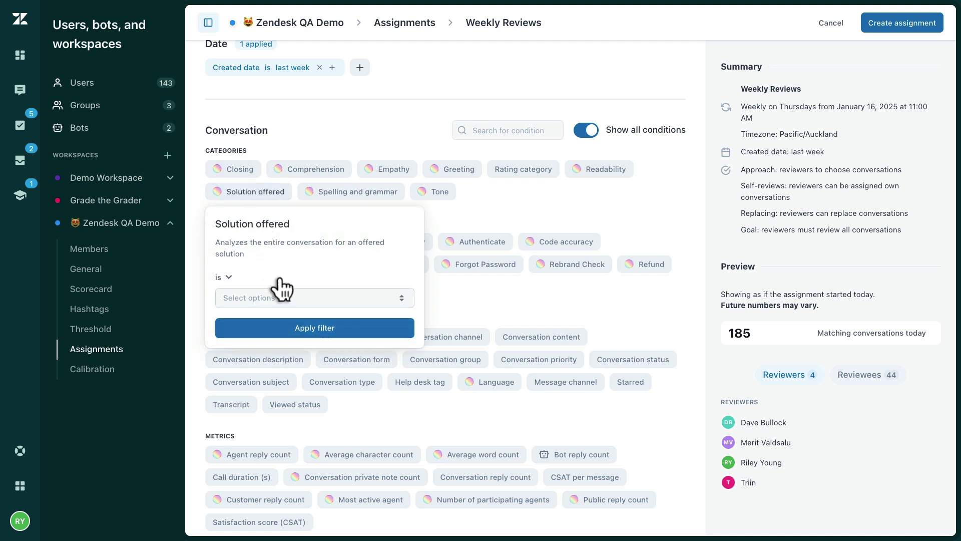
pyautogui.click(277, 300)
pyautogui.click(254, 376)
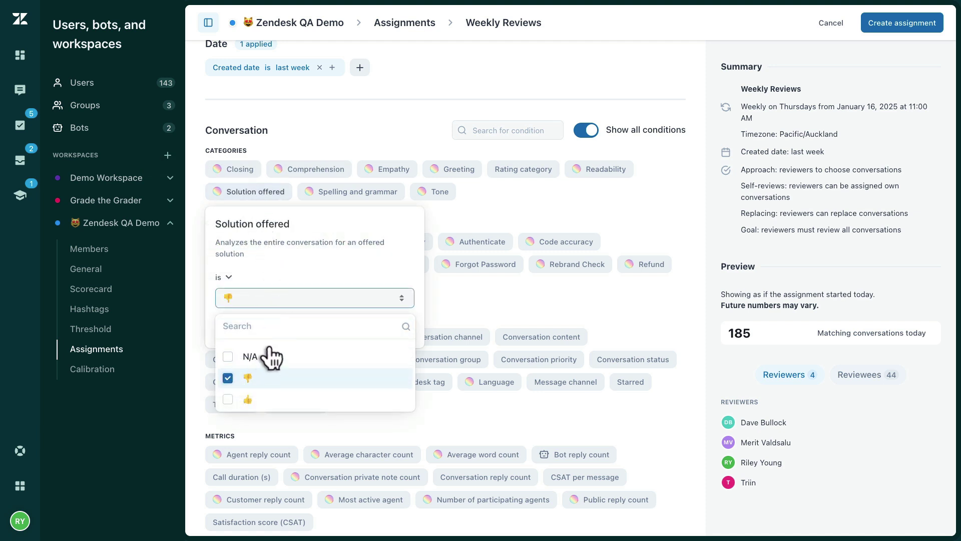
pyautogui.click(330, 297)
pyautogui.click(315, 328)
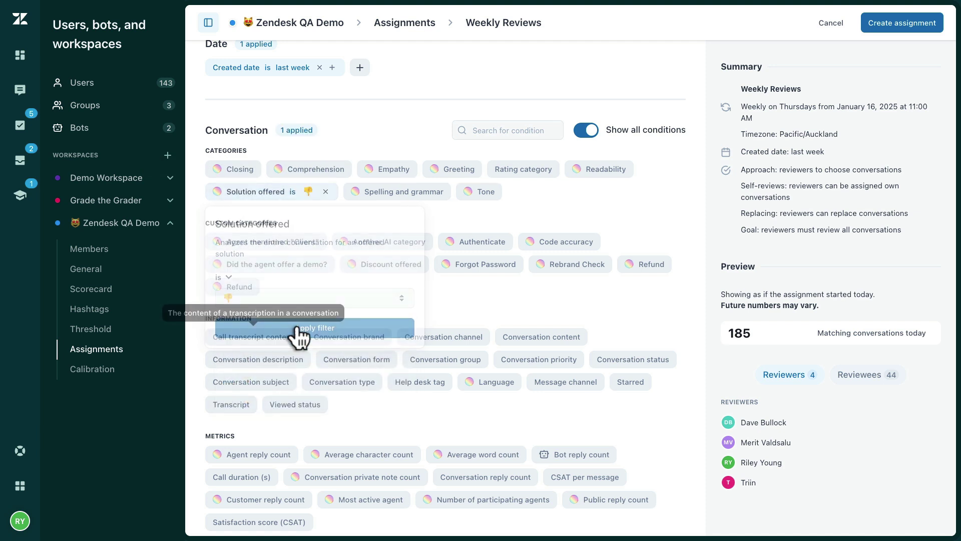
pyautogui.scroll(2, 313, 310)
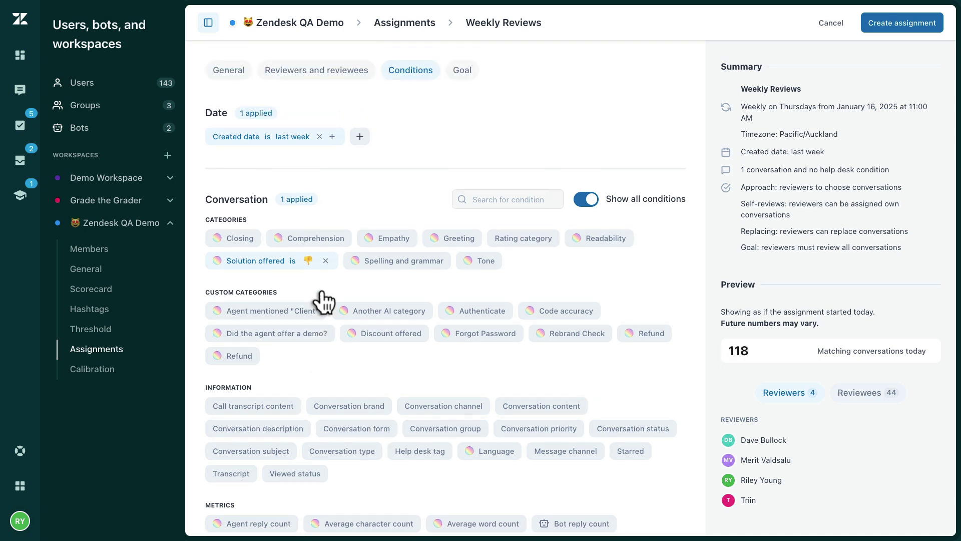
# - Set the goal to pool-assigned conversations with 5 reviews required per reviewer
pyautogui.click(463, 71)
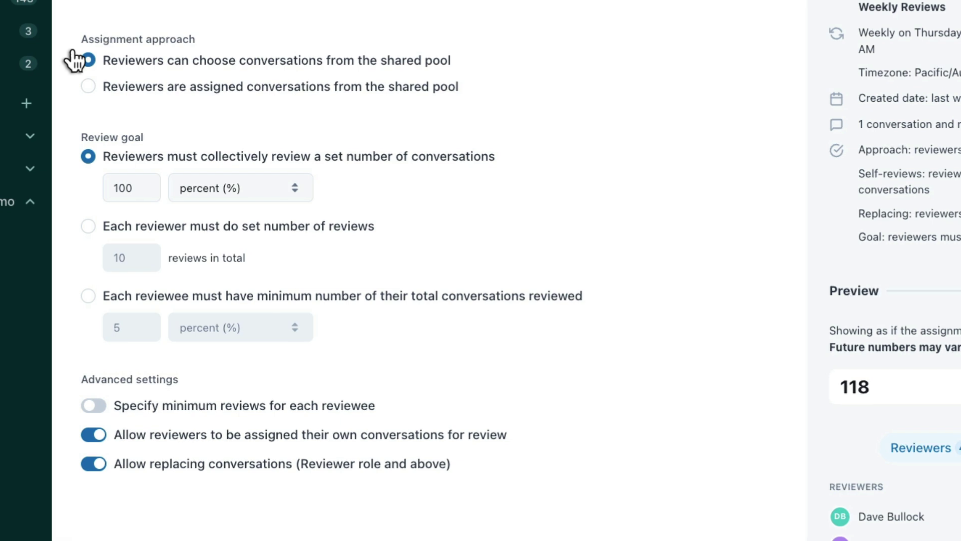
pyautogui.click(88, 87)
pyautogui.click(285, 186)
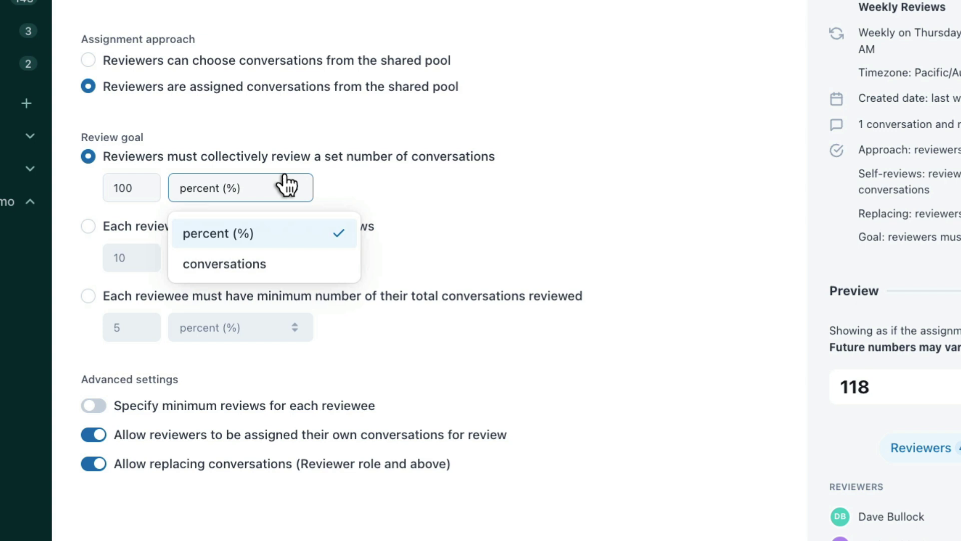
pyautogui.click(78, 193)
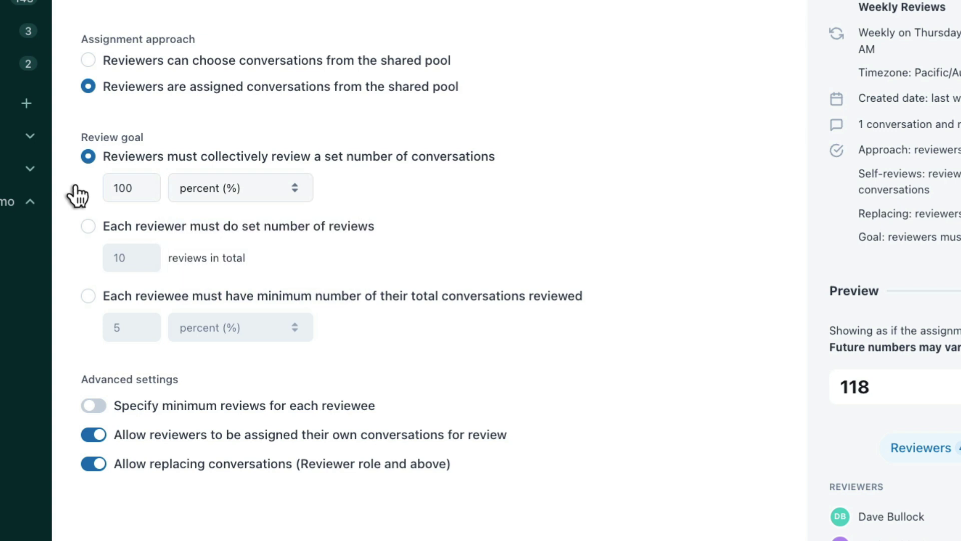
pyautogui.click(81, 226)
pyautogui.write('5')
pyautogui.click(57, 246)
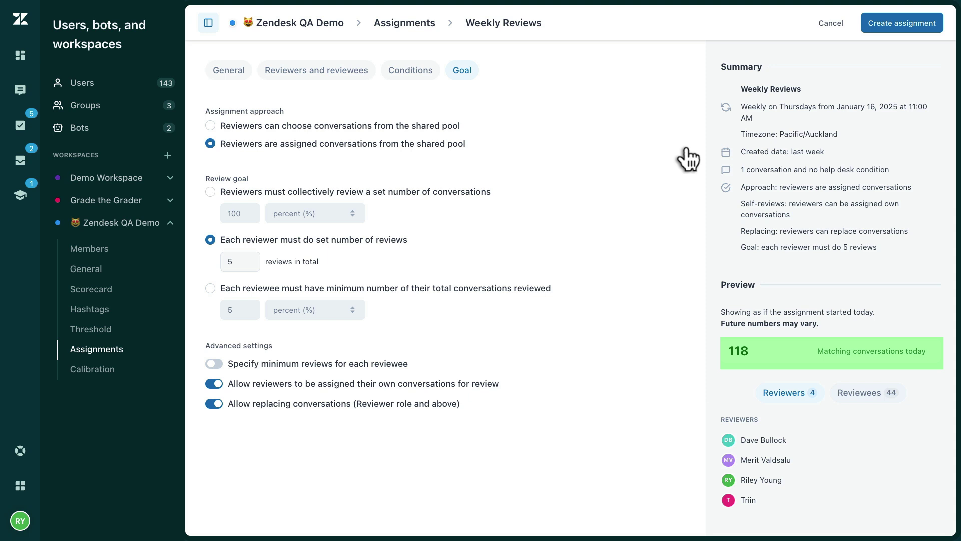
# - Create the Weekly Reviews assignment after checking its Summary
pyautogui.click(899, 28)
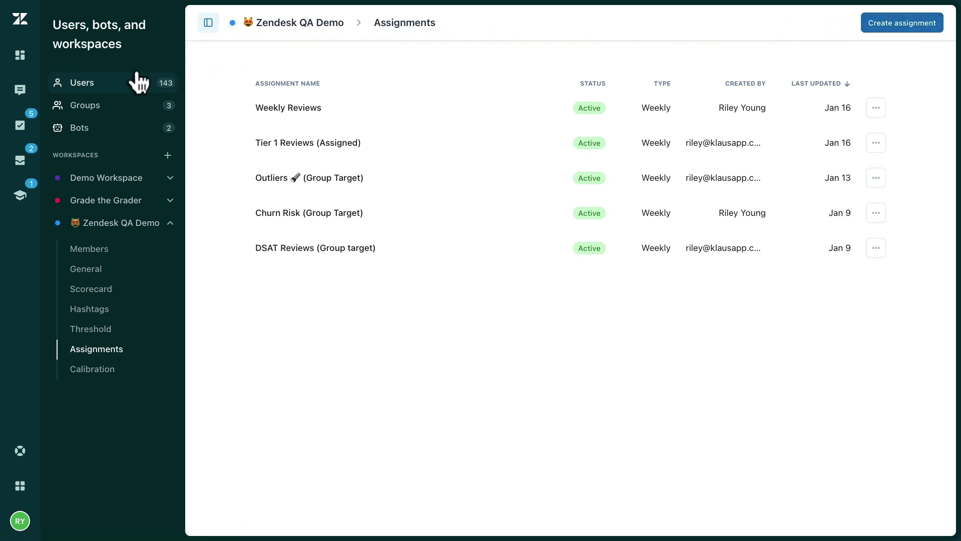
# - Go to Tasks to see Weekly Reviews with its 3/5 personal goal
pyautogui.click(21, 123)
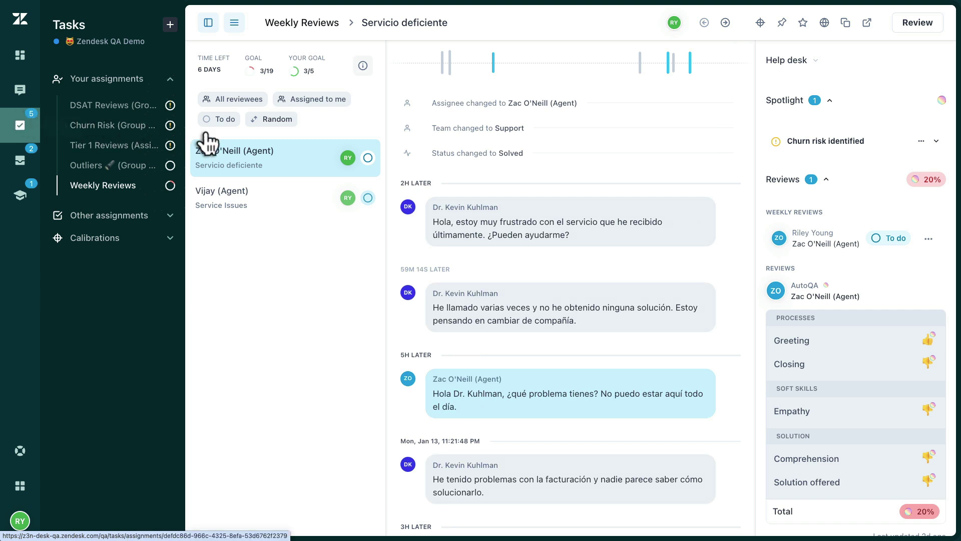
pyautogui.click(930, 239)
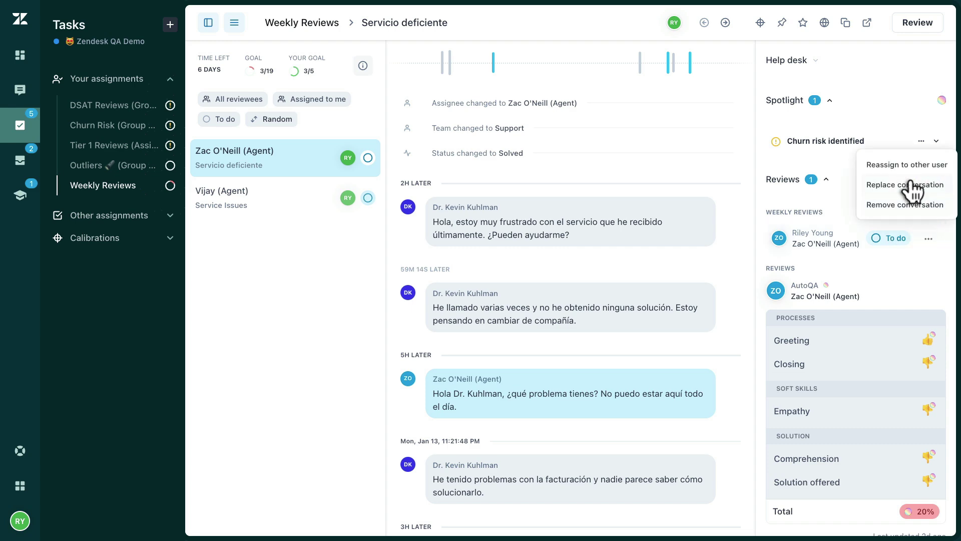
pyautogui.click(910, 185)
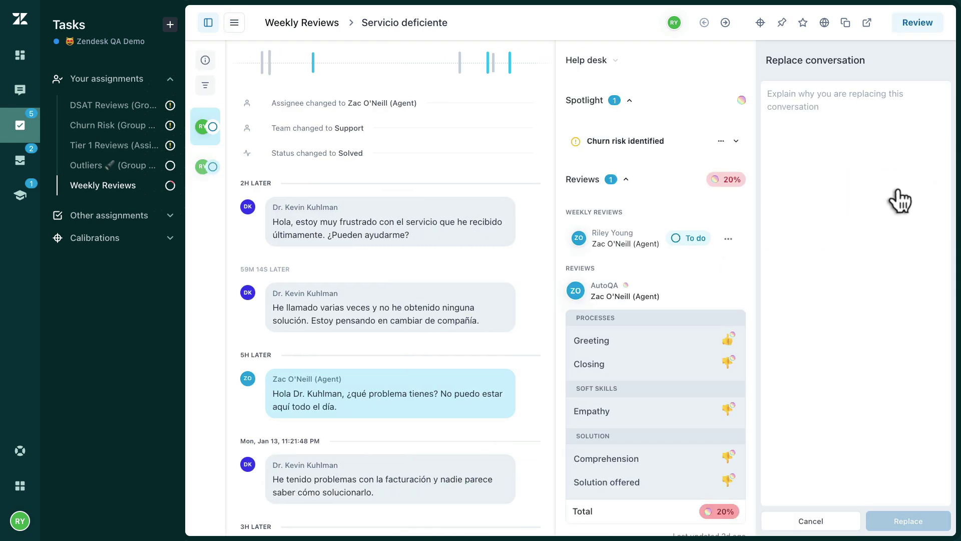
pyautogui.click(811, 520)
pyautogui.moveTo(869, 359)
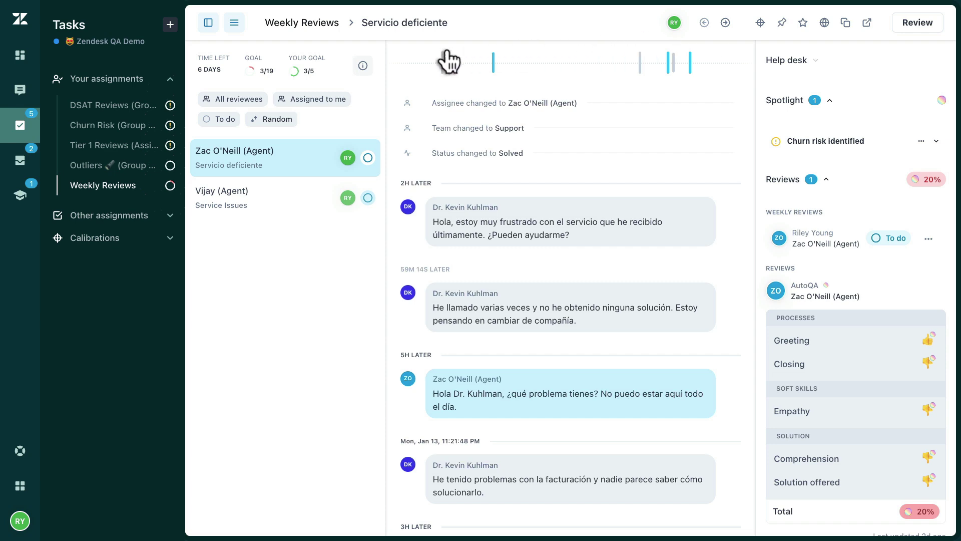
# - Open the Weekly Reviews Overview, then start and cancel reassigning a reviewer's conversations
pyautogui.click(363, 66)
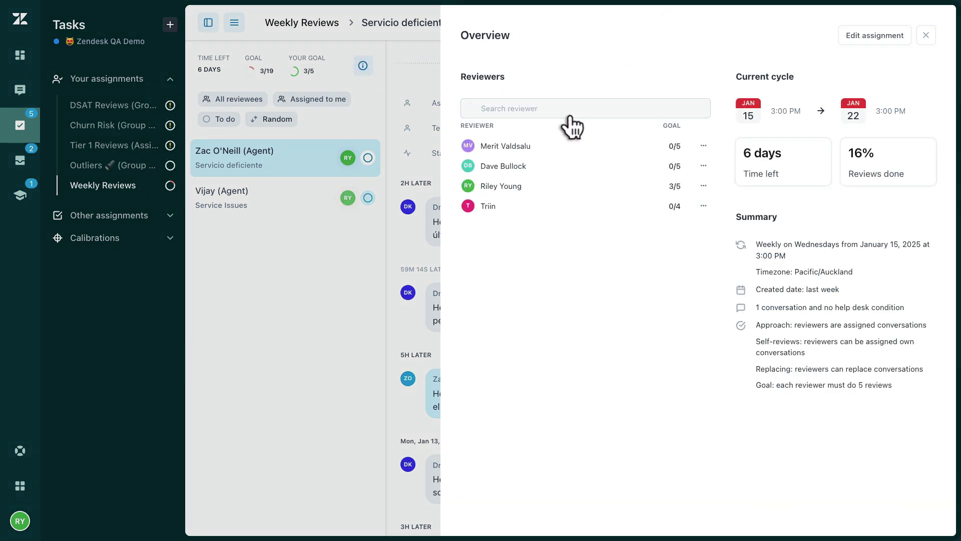
pyautogui.click(702, 166)
pyautogui.click(668, 190)
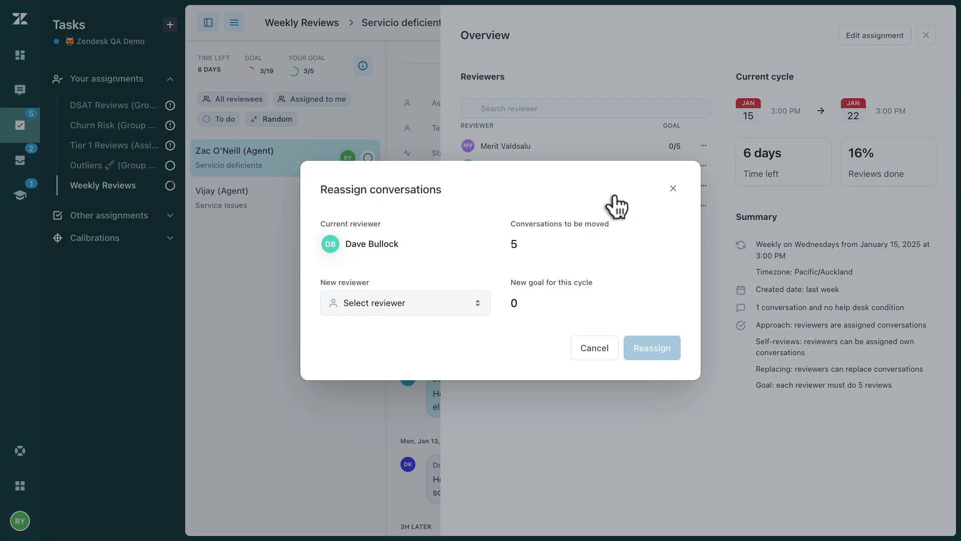
pyautogui.click(460, 301)
pyautogui.click(392, 125)
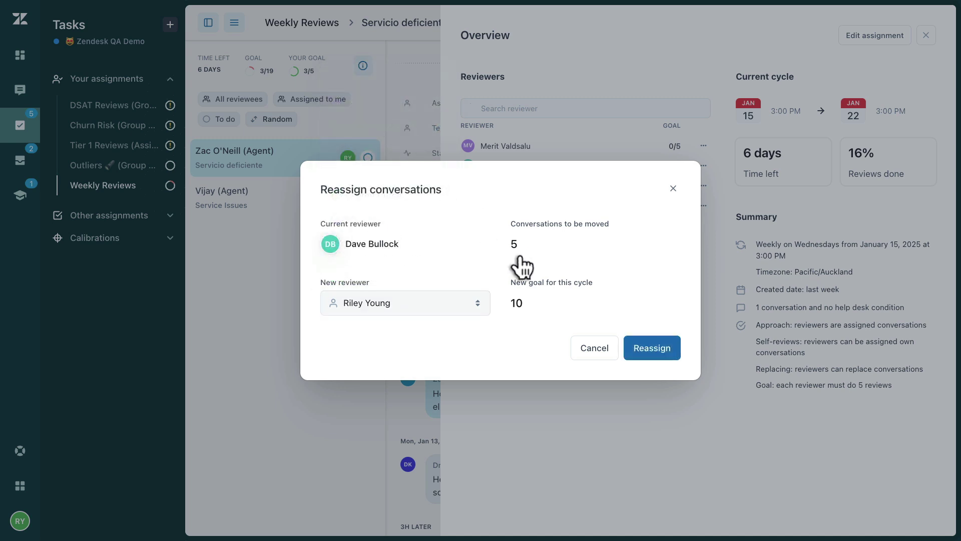
pyautogui.click(594, 345)
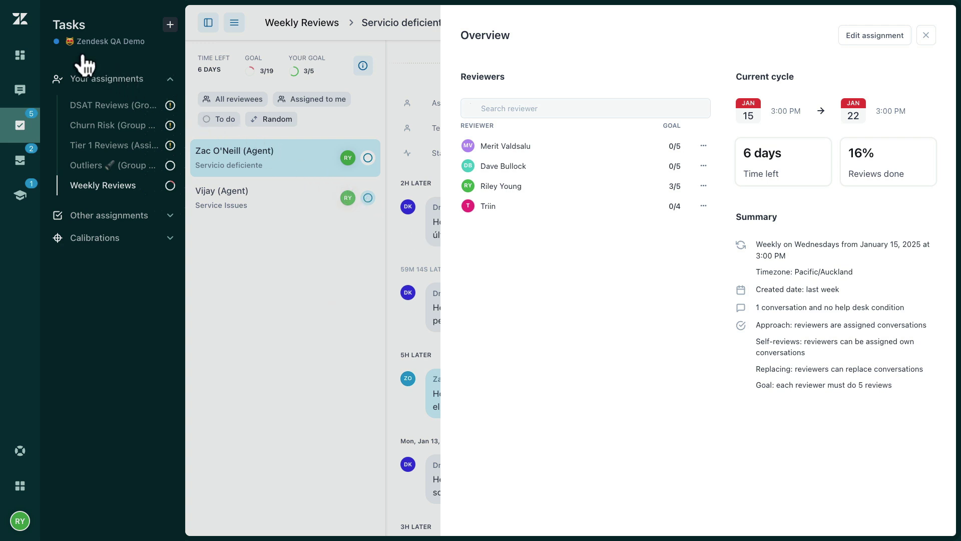
# - On the Assignments dashboard, expand the Replaced and removed conversations table
pyautogui.click(20, 52)
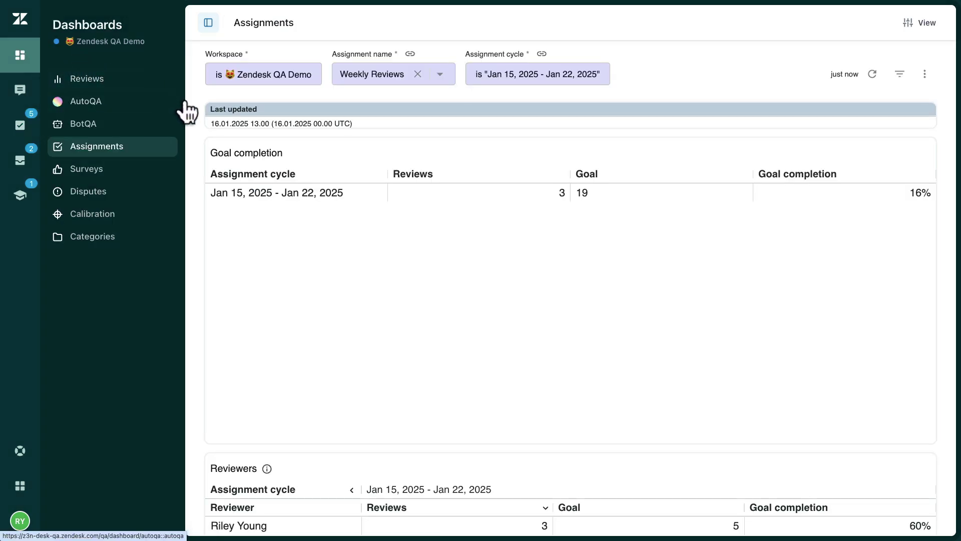
pyautogui.scroll(-5, 192, 120)
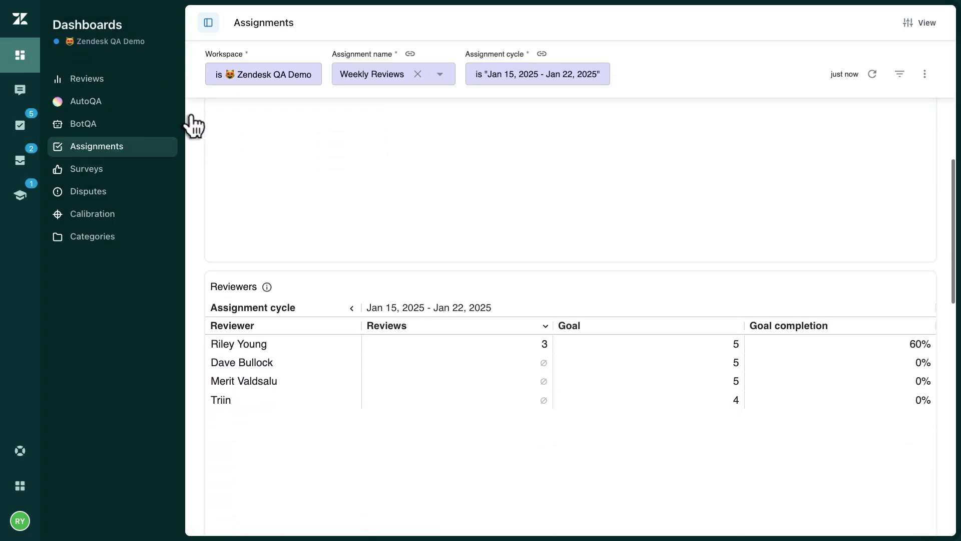
pyautogui.scroll(-4, 193, 120)
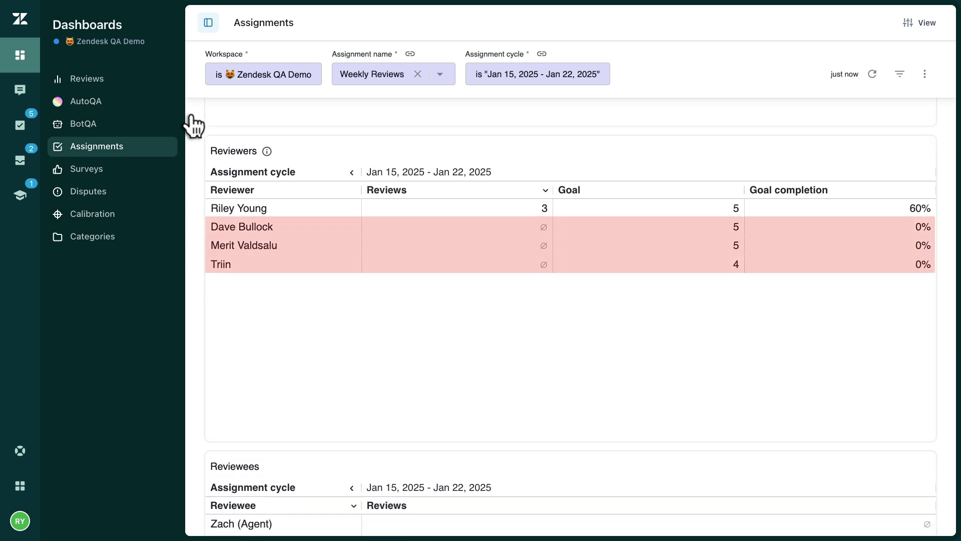
pyautogui.scroll(-15, 194, 125)
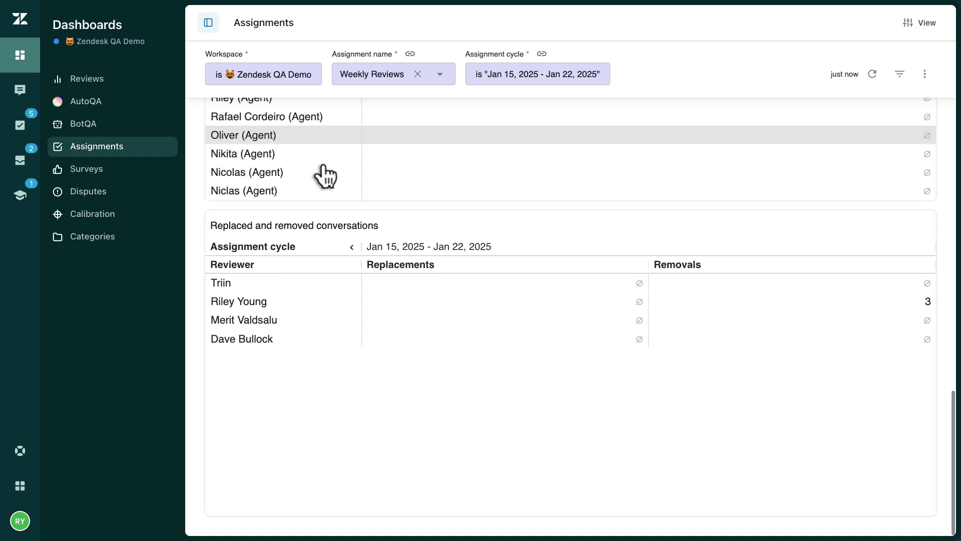
pyautogui.click(926, 300)
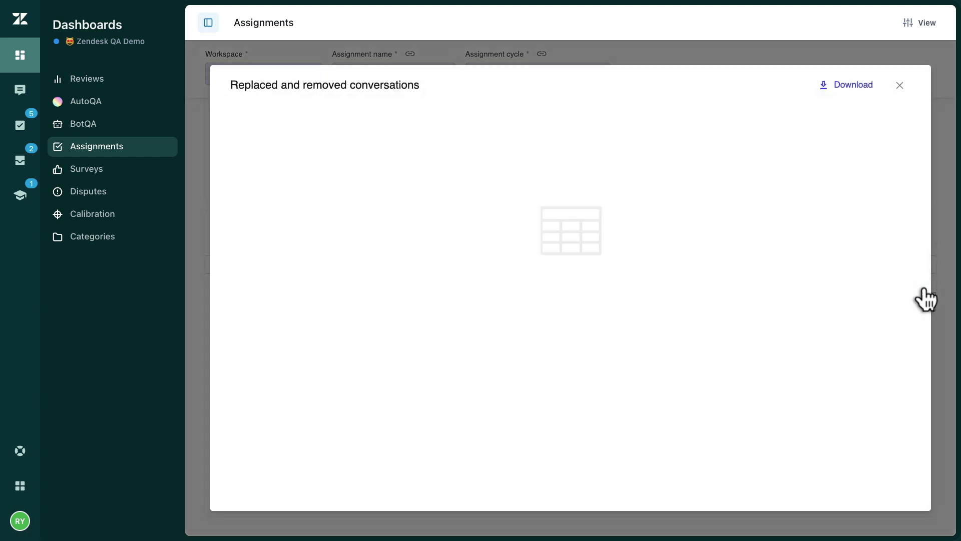